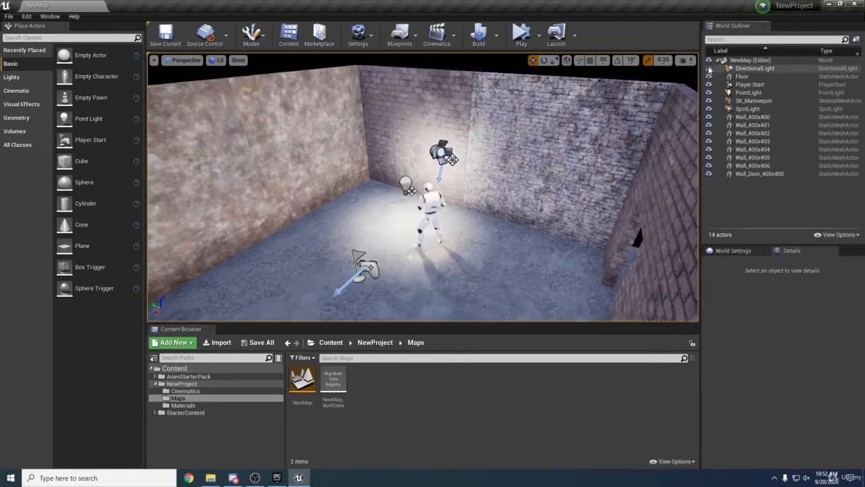
- Hide the existing PointLight and SpotLight in the level
left_click(708, 92)
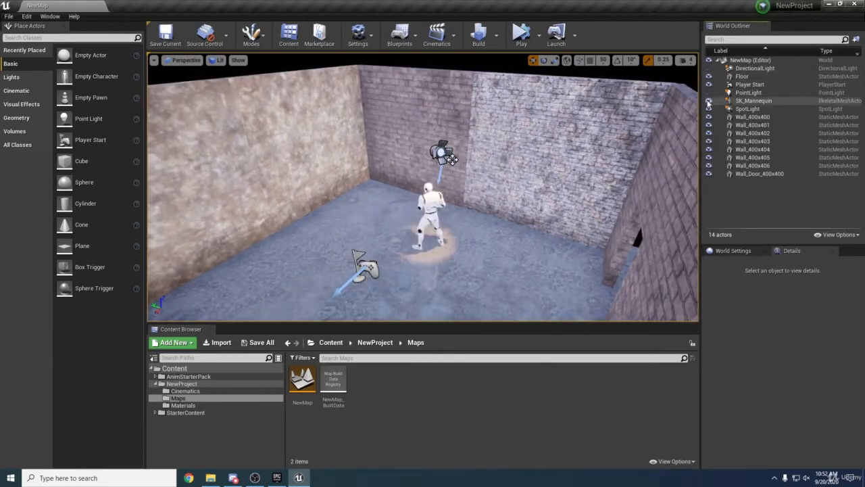
left_click(708, 109)
mouse_move(473, 180)
right_mouse_down()
mouse_move(460, 175)
mouse_move(477, 177)
right_mouse_up()
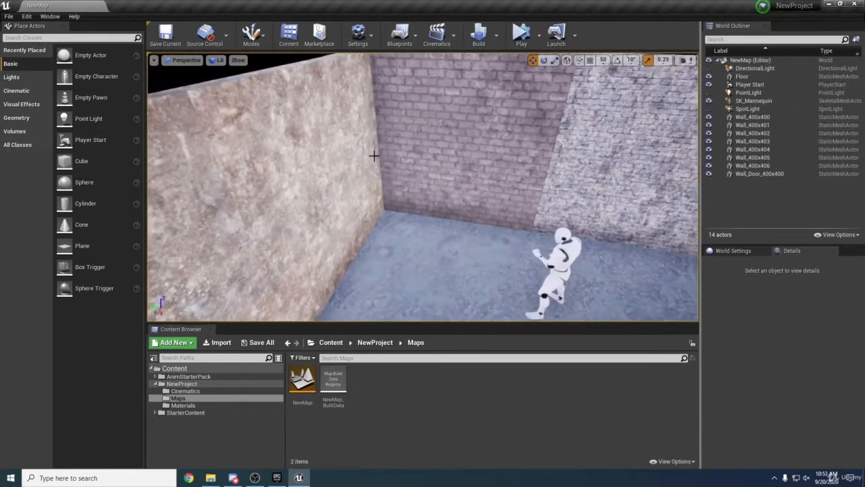
- Place a Rect Light on the floor near the room's corner beside the mannequin
left_click(36, 77)
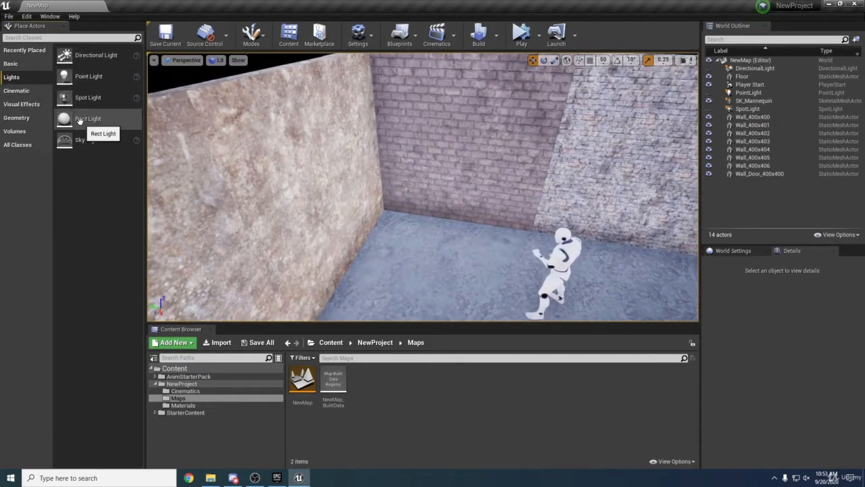
left_click_drag(79, 121, 418, 238)
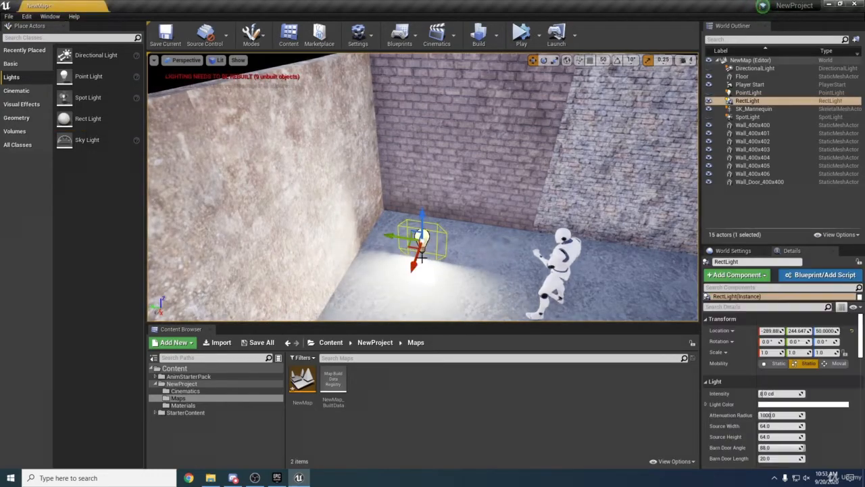
right_click_drag(422, 257, 376, 258)
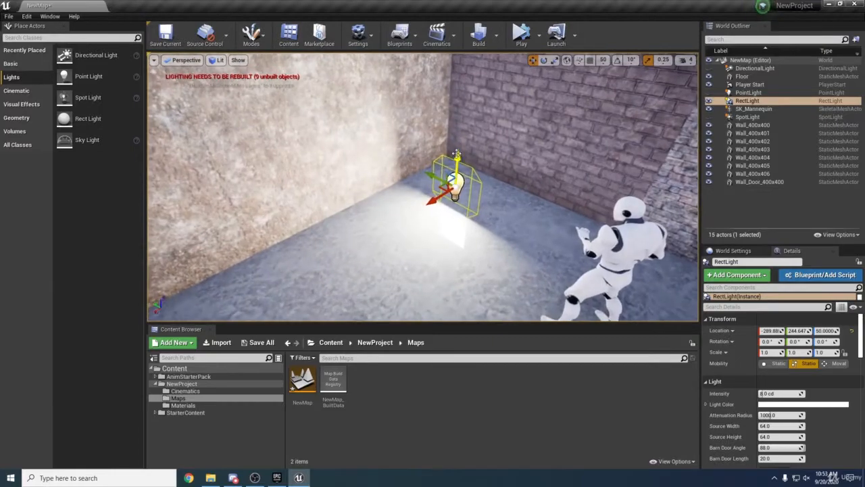
- Raise the Rect Light to a height of about 135 and set its mobility to Movable
left_click_drag(460, 156, 460, 104)
right_click_drag(451, 169, 399, 152)
right_click_drag(378, 202, 399, 214)
right_click_drag(368, 154, 411, 197)
left_click(838, 363)
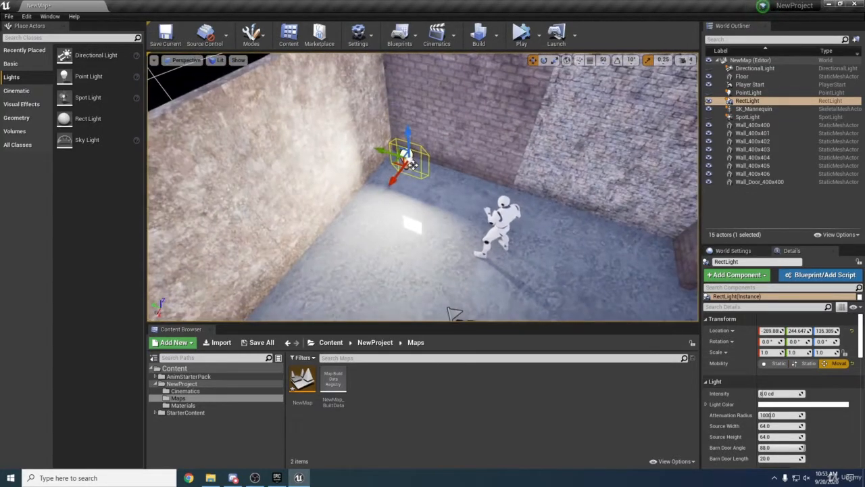
- Rotate the Rect Light about -77° around Z and reposition it at about X -250, Y 213, Z 166
right_click_drag(316, 110, 415, 130)
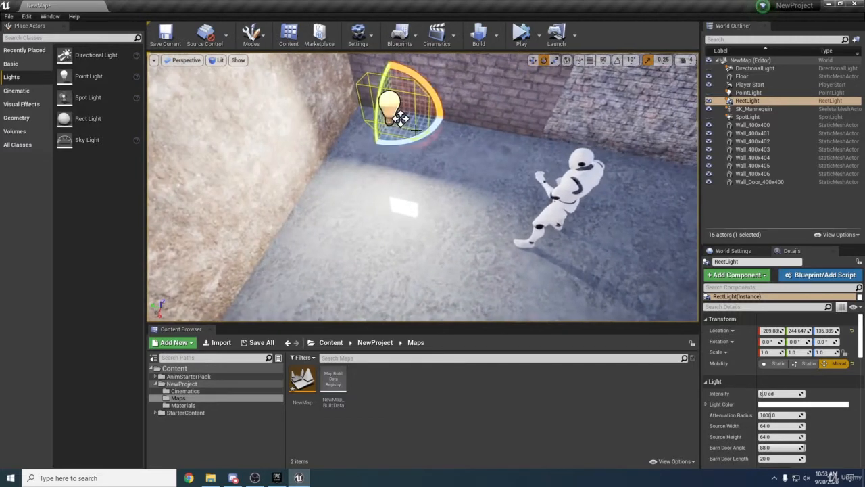
left_click_drag(373, 146, 405, 139)
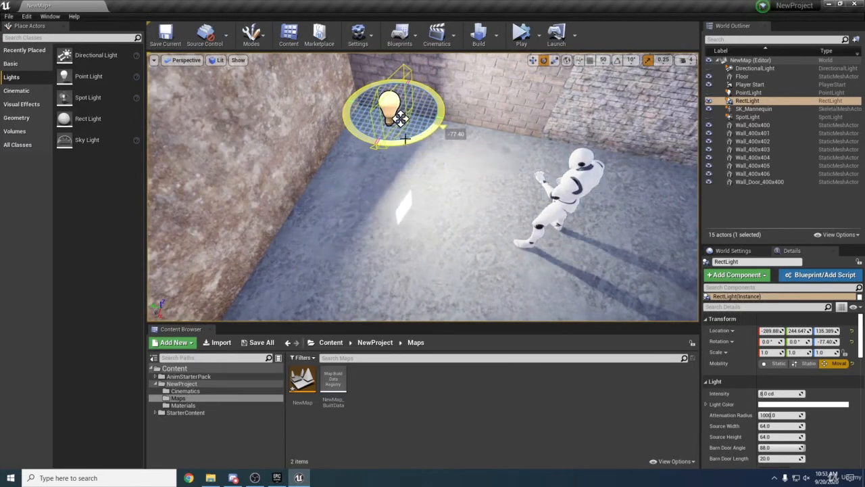
left_click_drag(365, 107, 382, 158)
right_click_drag(382, 164, 456, 157)
right_click_drag(287, 176, 414, 206)
left_click_drag(409, 162, 413, 148)
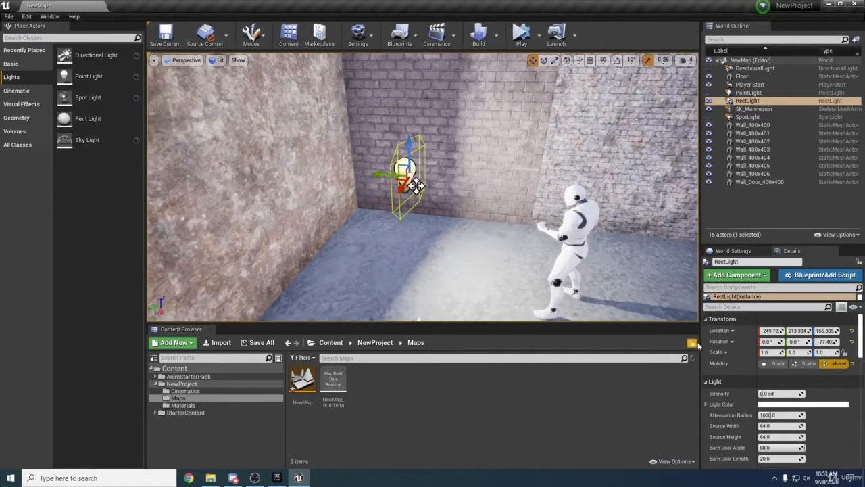
- Try out different intensities on the Rect Light and reduce its attenuation radius to about 372
scroll(743, 365, "down", 3)
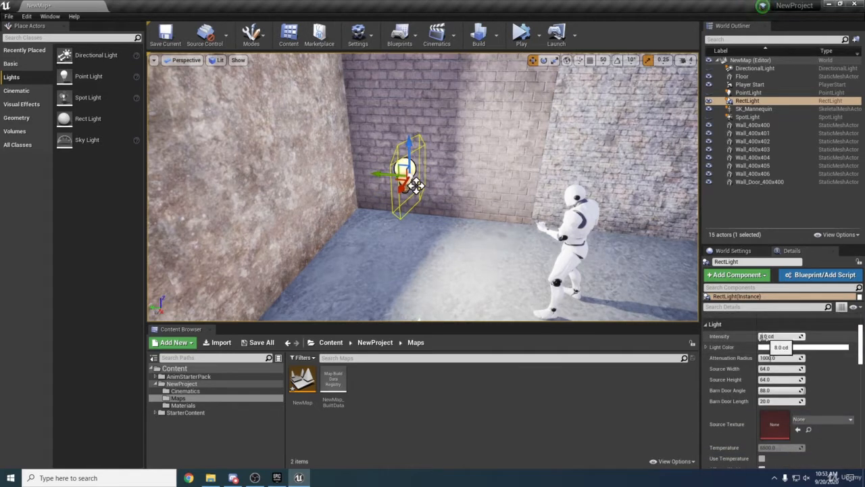
scroll(761, 336, "down", 1)
scroll(760, 341, "up", 2)
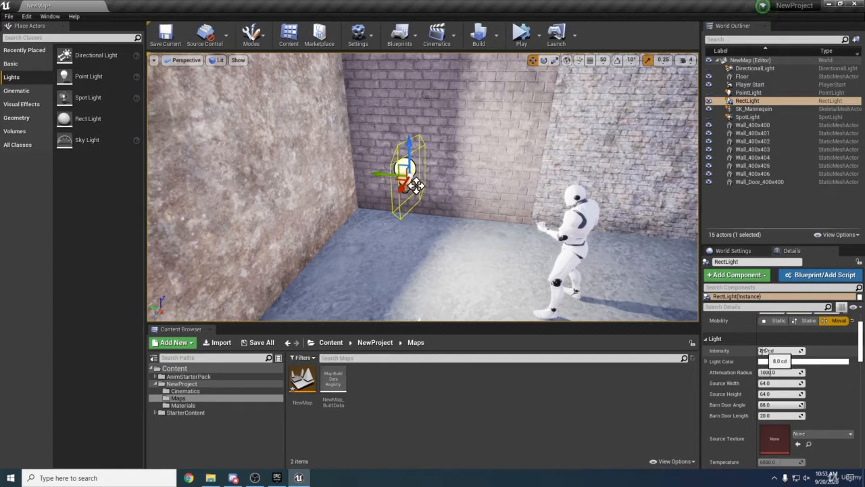
left_click_drag(762, 350, 758, 372)
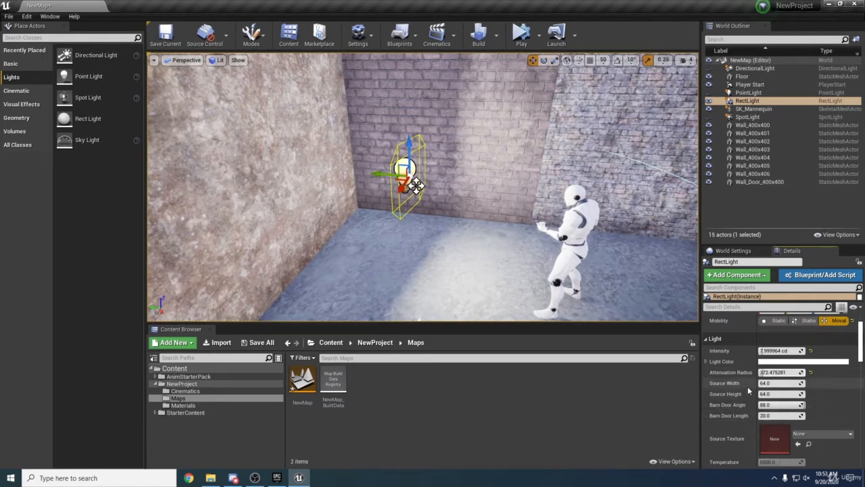
- Set the Rect Light's source width to about 129, source height to about 149, barn door angle to about 60 and barn door length to about 54
left_click(803, 435)
left_click(808, 436)
left_click_drag(766, 383, 784, 394)
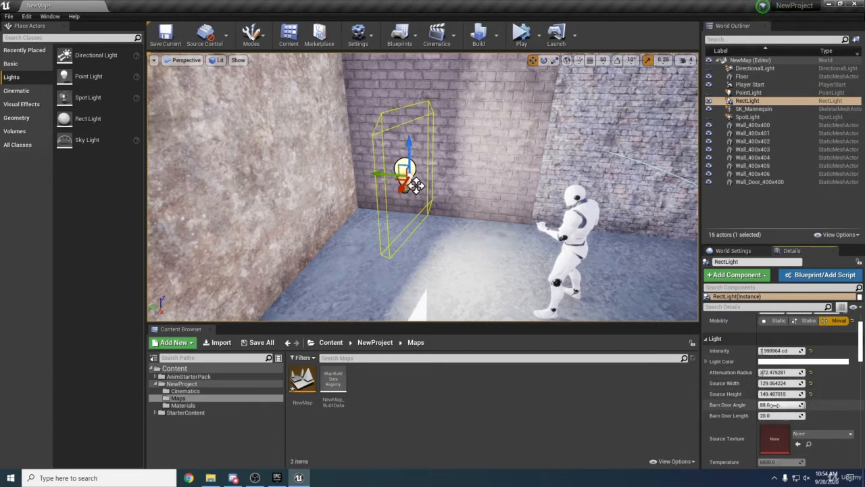
left_click_drag(776, 404, 791, 415)
- Try a beveled clay brick texture as the Rect Light's source texture and reset it to None
scroll(784, 413, "down", 2)
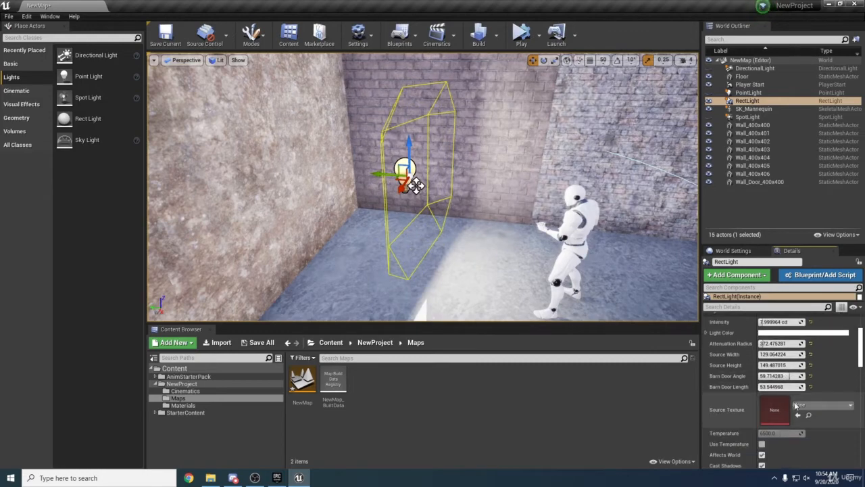
left_click(822, 404)
left_click(767, 303)
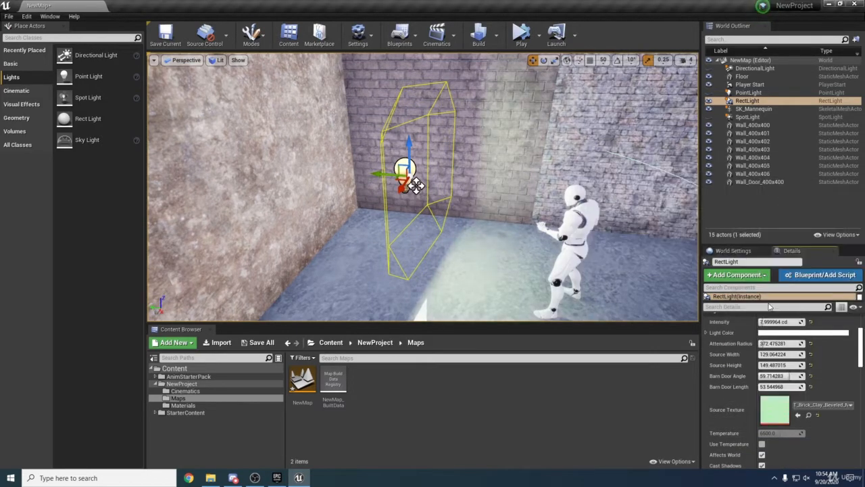
mouse_move(522, 222)
right_mouse_down()
mouse_move(541, 222)
mouse_move(516, 222)
right_mouse_up()
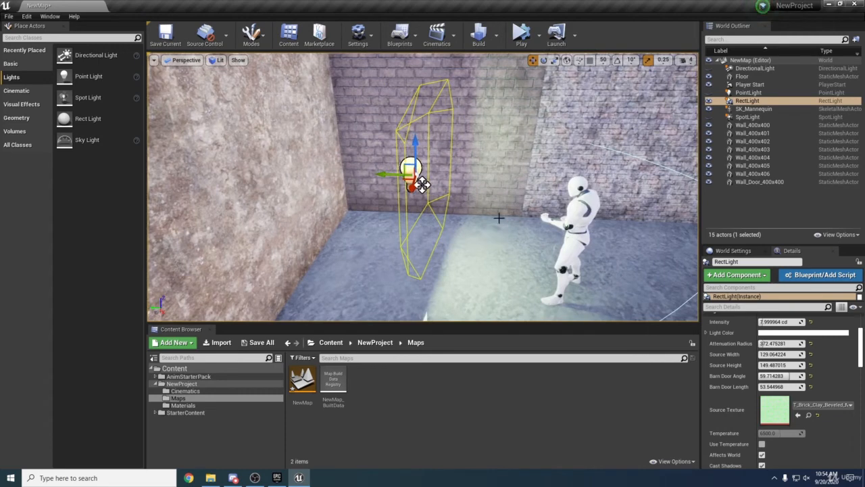
left_click(834, 406)
left_click(834, 407)
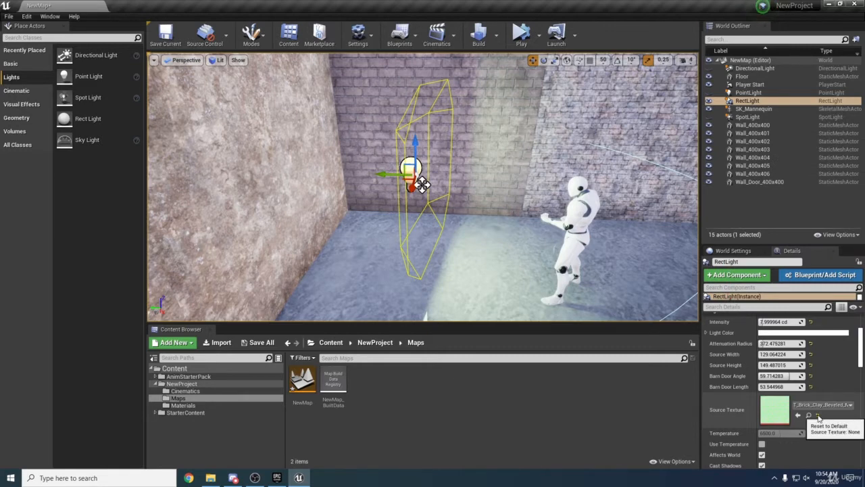
left_click(818, 415)
- Enable Use Temperature on the Rect Light and set its temperature to about 4250
scroll(814, 413, "down", 1)
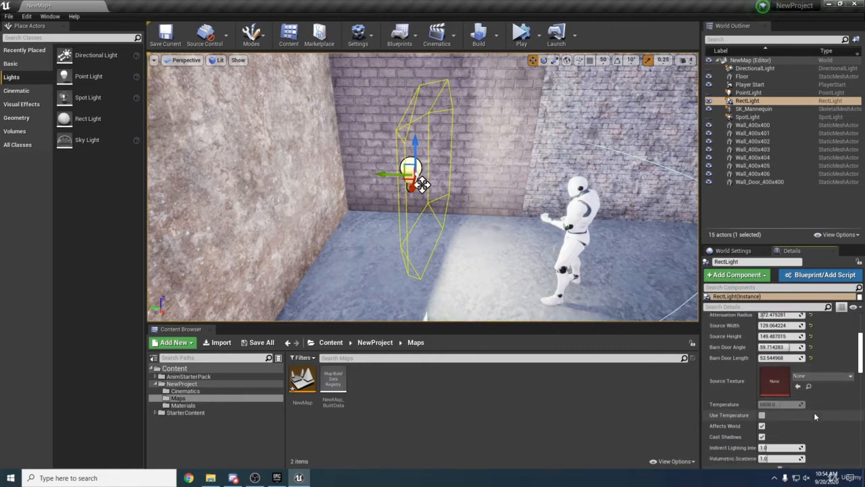
left_click(762, 415)
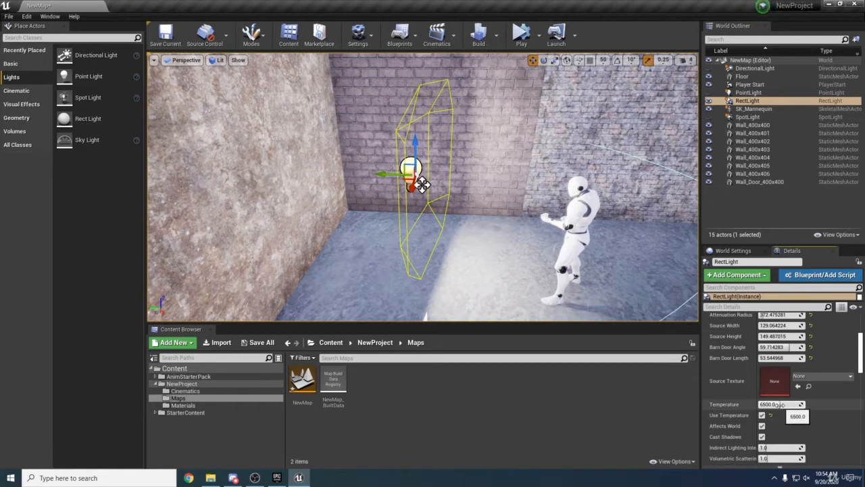
mouse_move(780, 404)
left_mouse_down()
mouse_move(818, 404)
mouse_move(770, 404)
left_mouse_up()
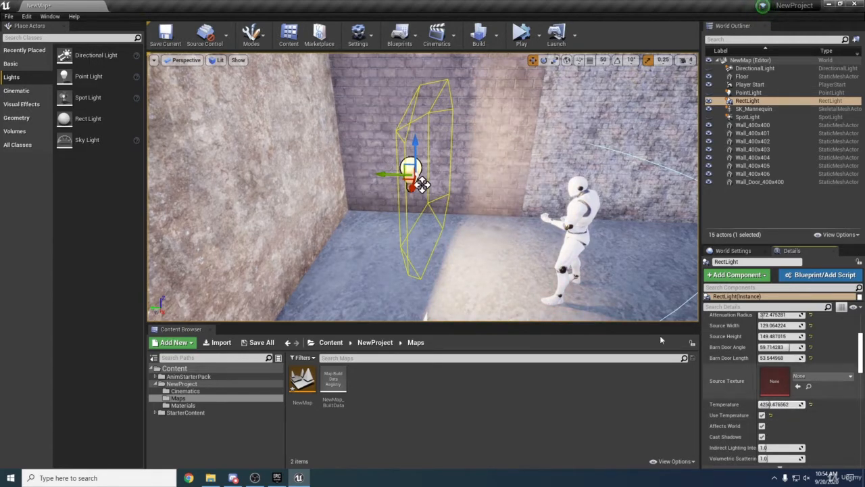
- Tilt the Rect Light by about -6.5° and move it to about Y 170, Z 205
mouse_move(574, 271)
right_mouse_down()
mouse_move(582, 267)
mouse_move(565, 257)
right_mouse_up()
key("s")
key("w")
key("s")
right_click_drag(482, 250, 488, 226)
key("w")
key("s")
right_click_drag(421, 217, 424, 212)
key("s")
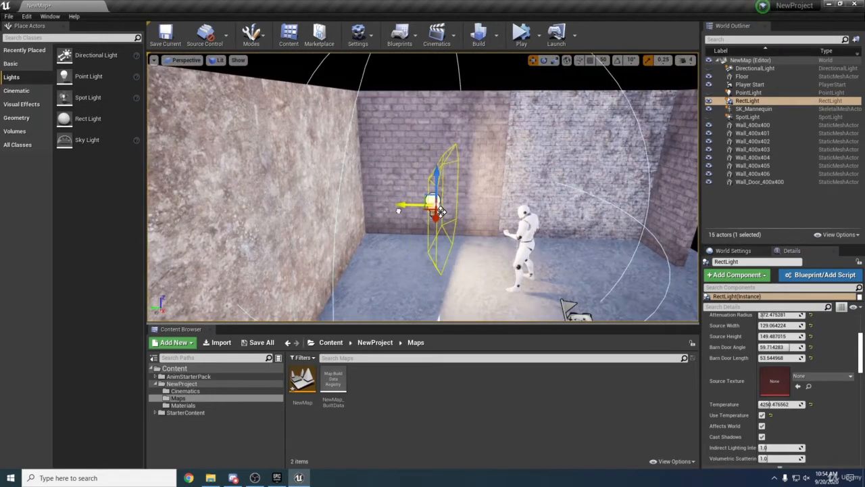
key("e")
left_click_drag(446, 181, 458, 172)
key("w")
left_click_drag(404, 193, 396, 200)
left_click_drag(421, 172, 421, 155)
left_click_drag(388, 187, 406, 191)
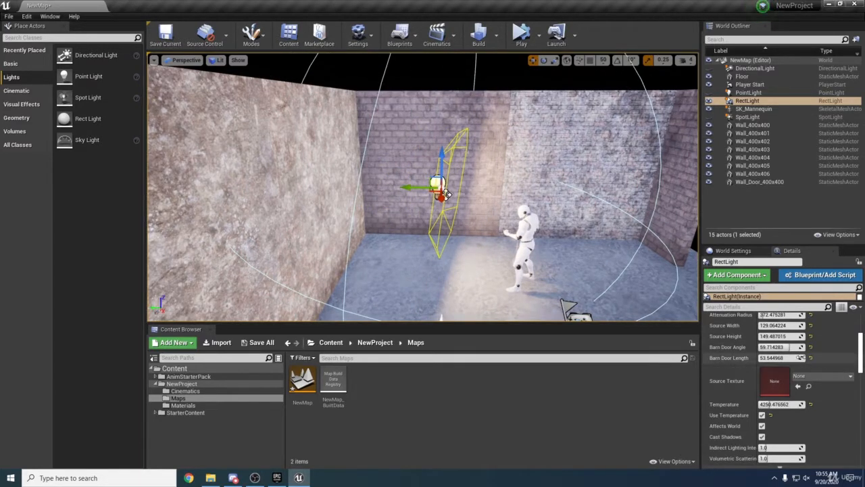
- Turn off Cast Shadows on the Rect Light and examine the lighting around the mannequin
scroll(798, 354, "down", 3)
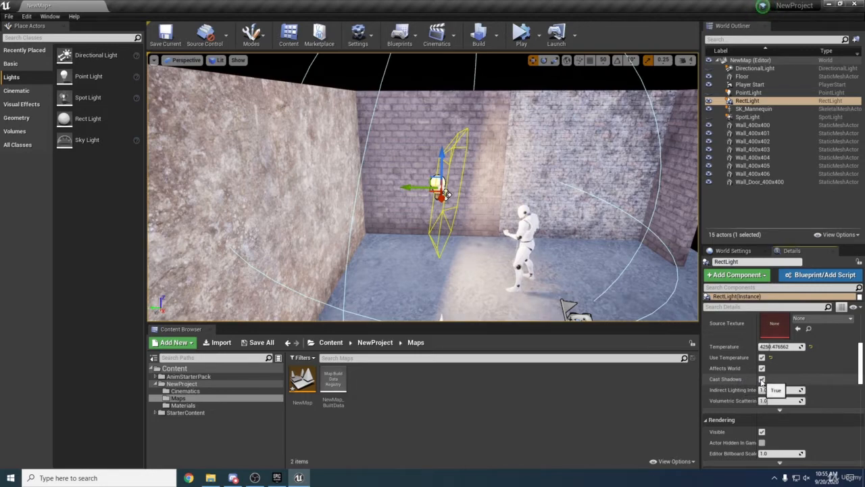
key("s")
mouse_move(561, 230)
right_mouse_down()
mouse_move(561, 238)
mouse_move(527, 230)
mouse_move(565, 226)
mouse_move(563, 237)
mouse_move(565, 229)
right_mouse_up()
key("w")
key("s")
key("w")
key("s")
key("w")
key("s")
key("w")
key("s")
key("w")
key("s")
key("w")
key("s")
key("w")
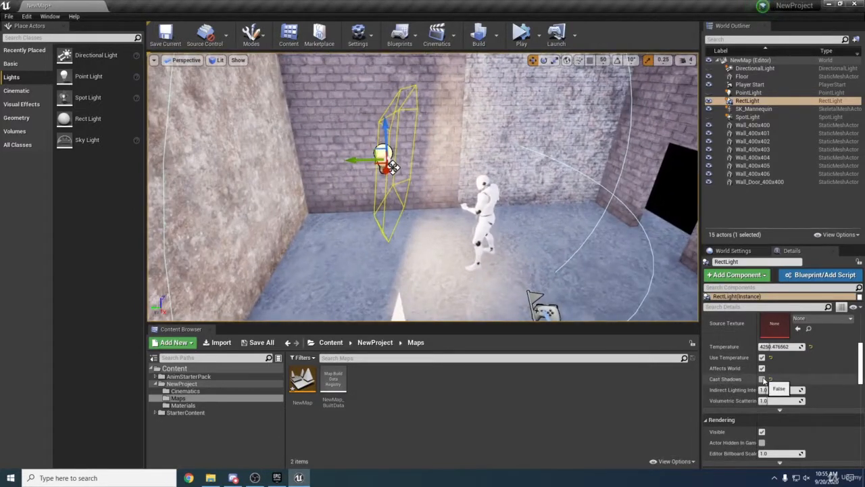
- Set the Rect Light's intensity to 3 cd and its attenuation radius to 500
scroll(764, 379, "up", 5)
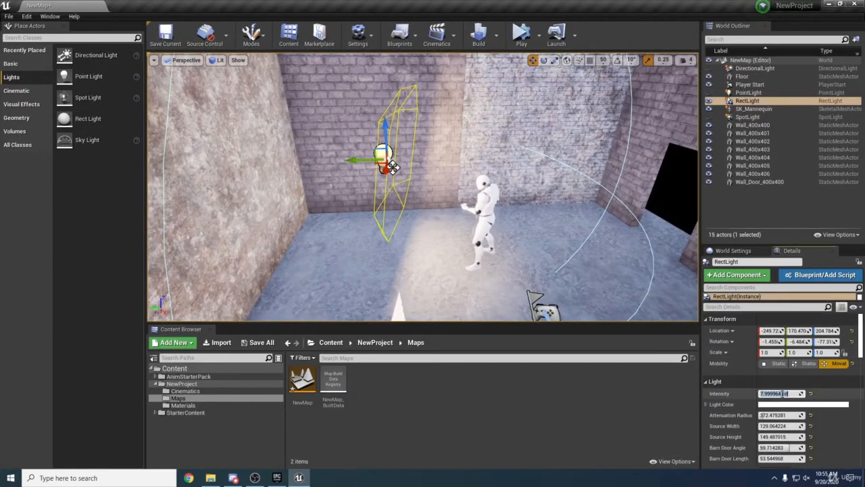
type("3")
key("Return")
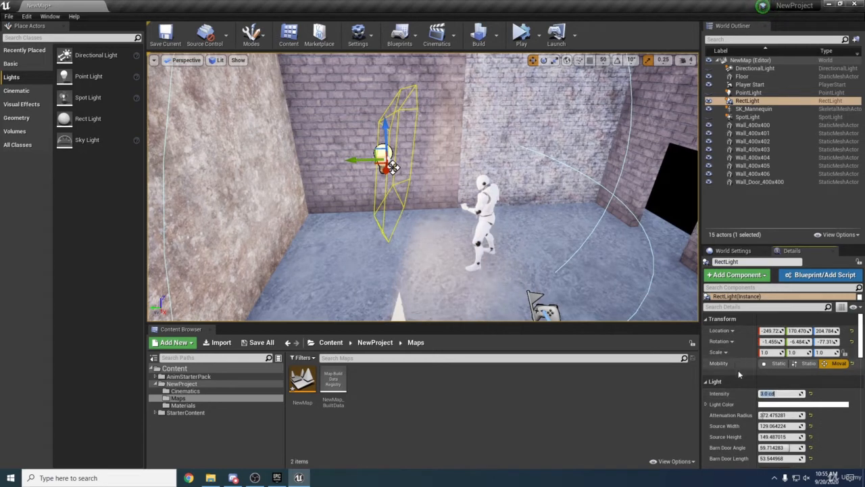
left_click(781, 415)
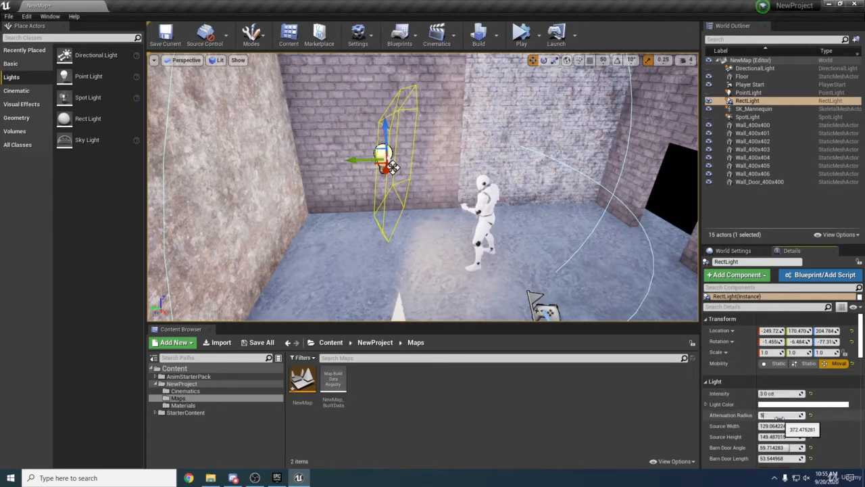
key("Return")
- Move the Rect Light toward the plain side wall and higher, to about Y 291, Z 255
right_click_drag(358, 195, 341, 179)
left_click_drag(365, 175, 331, 155)
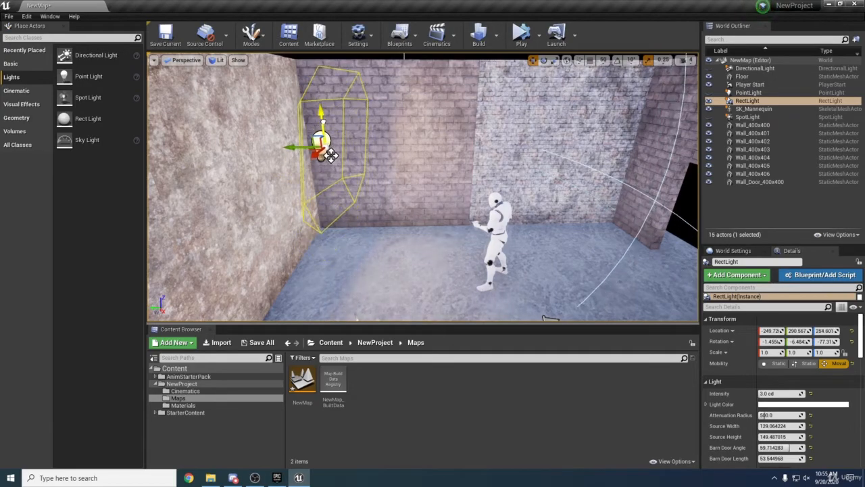
mouse_move(323, 122)
right_mouse_down()
mouse_move(345, 136)
mouse_move(328, 108)
mouse_move(290, 114)
mouse_move(324, 139)
right_mouse_up()
right_click_drag(489, 122, 492, 122)
mouse_move(494, 161)
right_mouse_down()
mouse_move(514, 157)
mouse_move(510, 165)
mouse_move(494, 162)
right_mouse_up()
- Toggle Cast Shadows on the Rect Light to compare the room's lighting, and leave it enabled
scroll(767, 416, "down", 3)
scroll(767, 416, "down", 1)
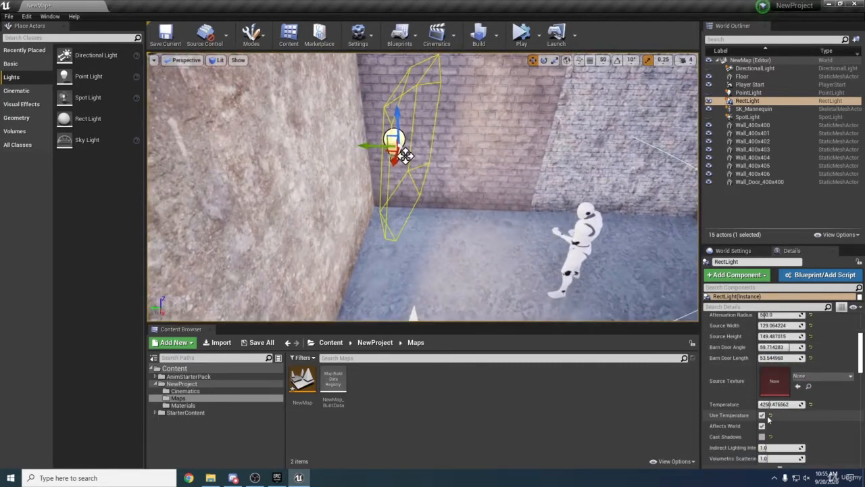
left_click(762, 437)
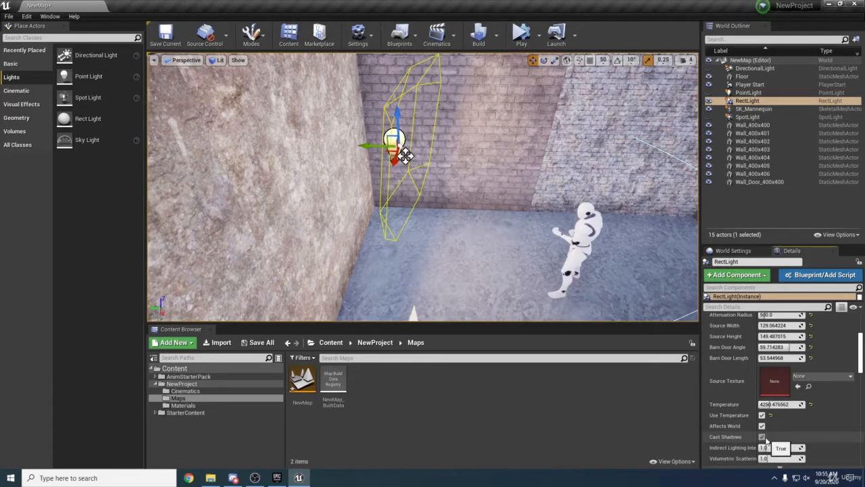
mouse_move(541, 270)
right_mouse_down()
mouse_move(521, 260)
mouse_move(540, 274)
mouse_move(543, 257)
mouse_move(521, 261)
mouse_move(531, 261)
mouse_move(534, 277)
mouse_move(527, 263)
mouse_move(537, 269)
right_mouse_up()
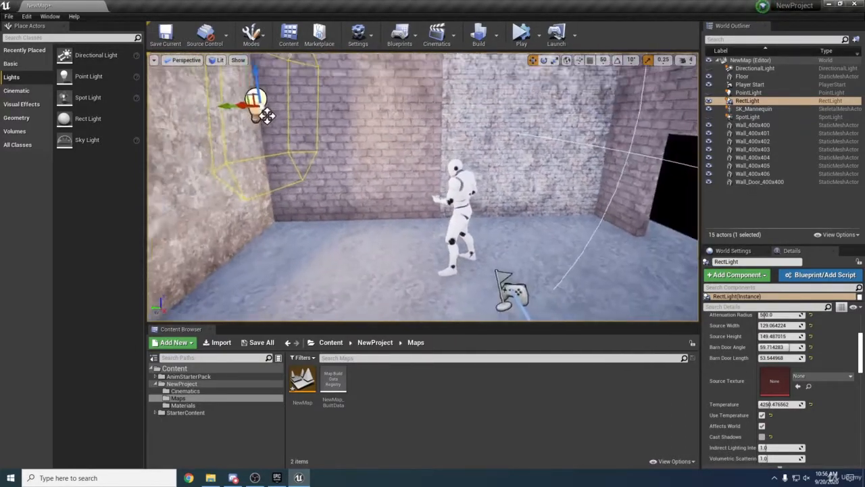
right_click_drag(529, 281, 535, 279)
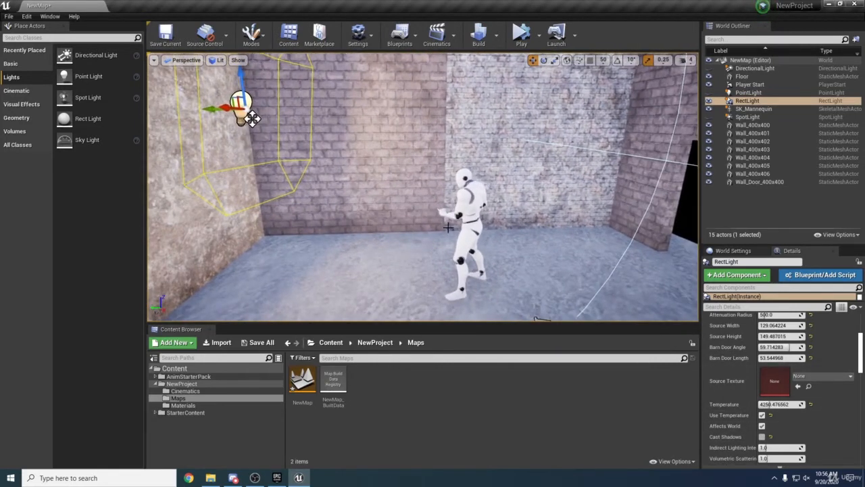
left_click(761, 436)
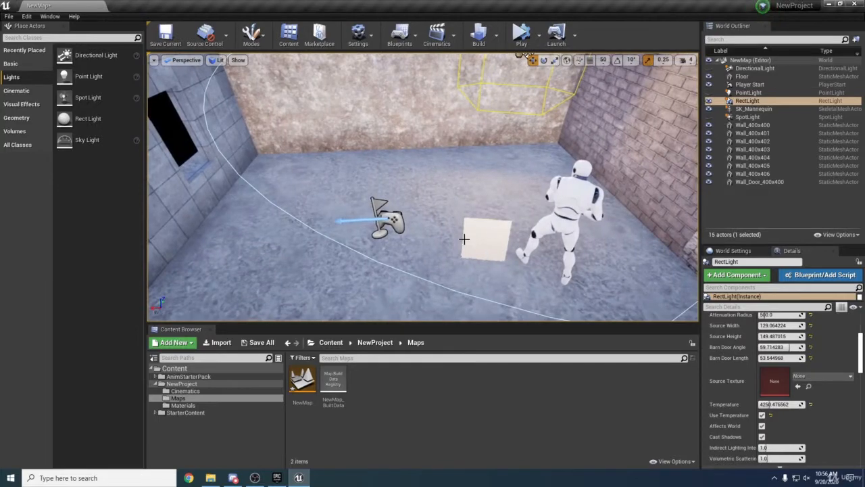
right_click_drag(432, 105, 462, 87)
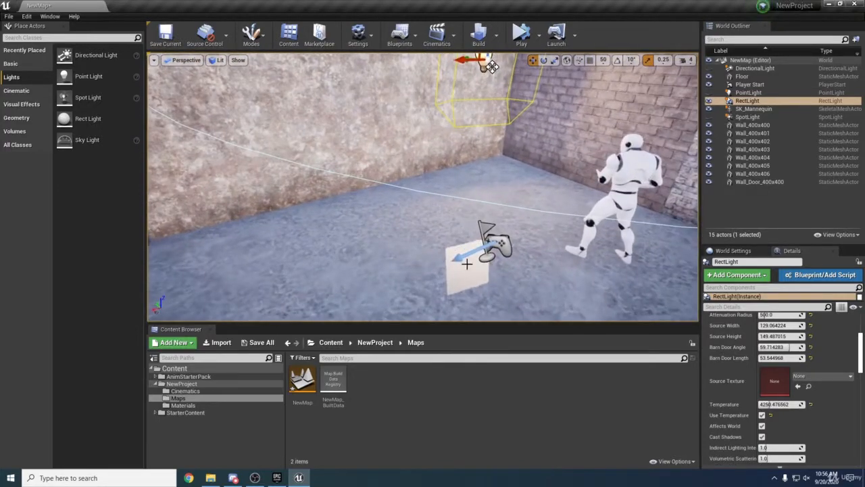
right_click_drag(423, 187, 443, 175)
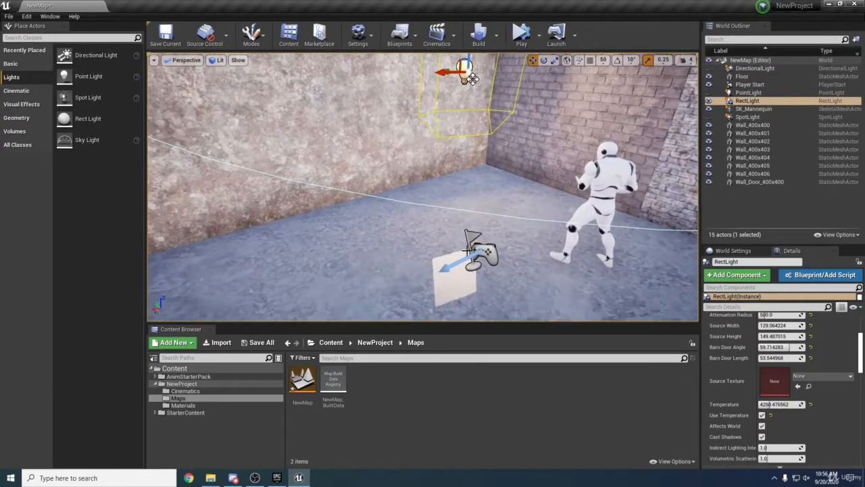
- Set the Rect Light's light color to light red (R 1.0, G 0.25, B 0.25) and examine the tint in the room corner
scroll(785, 367, "up", 5)
left_click(783, 376)
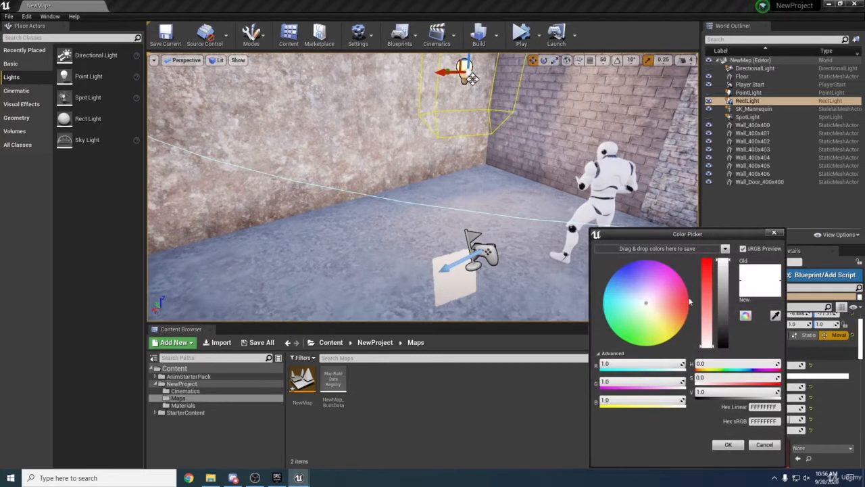
left_click_drag(705, 297, 707, 288)
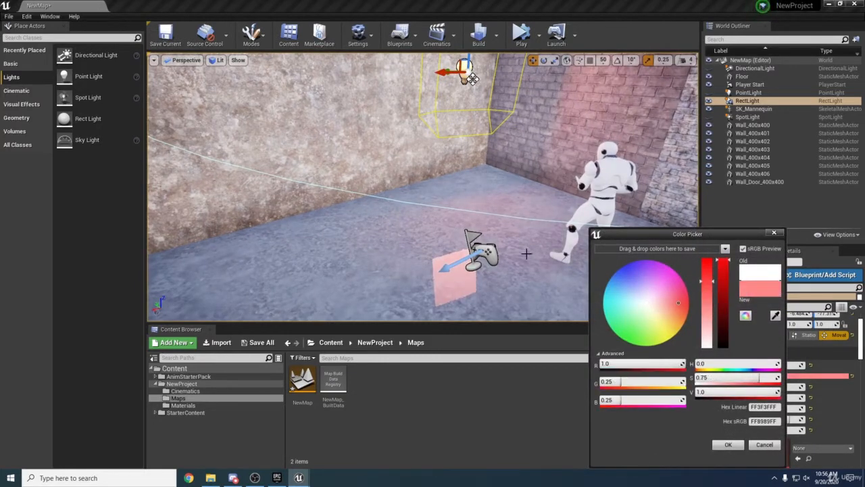
scroll(483, 283, "down", 5)
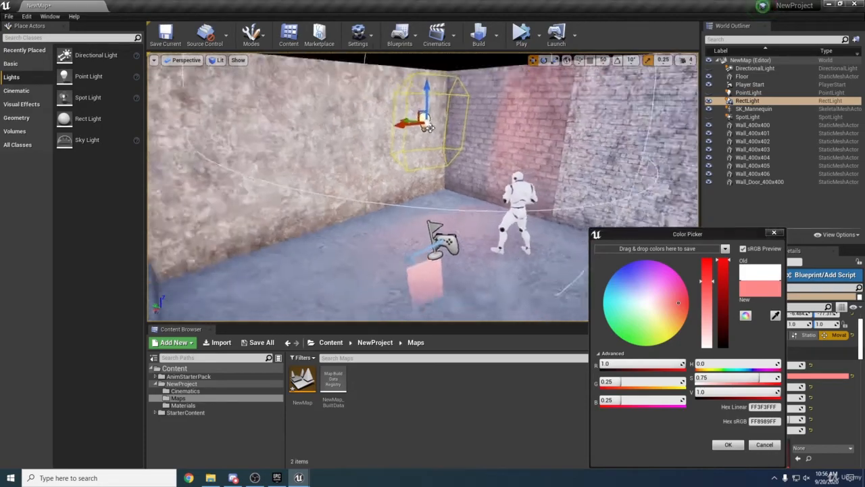
left_click(728, 444)
scroll(768, 410, "up", 2)
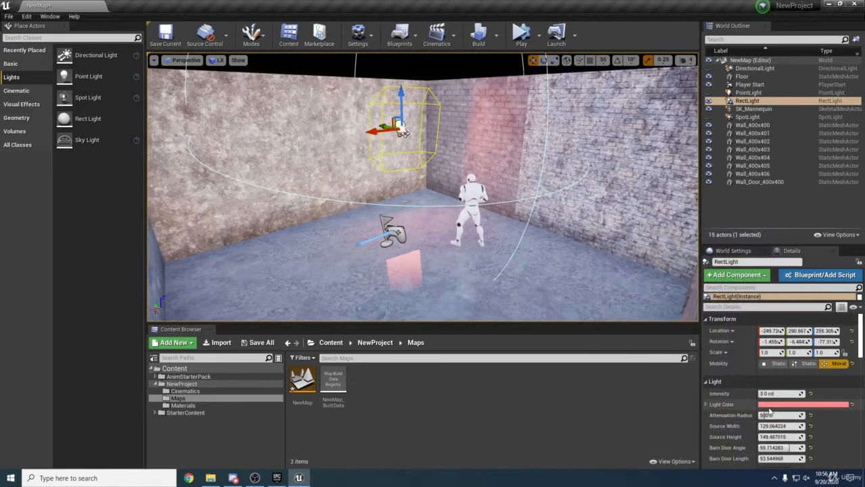
key("f")
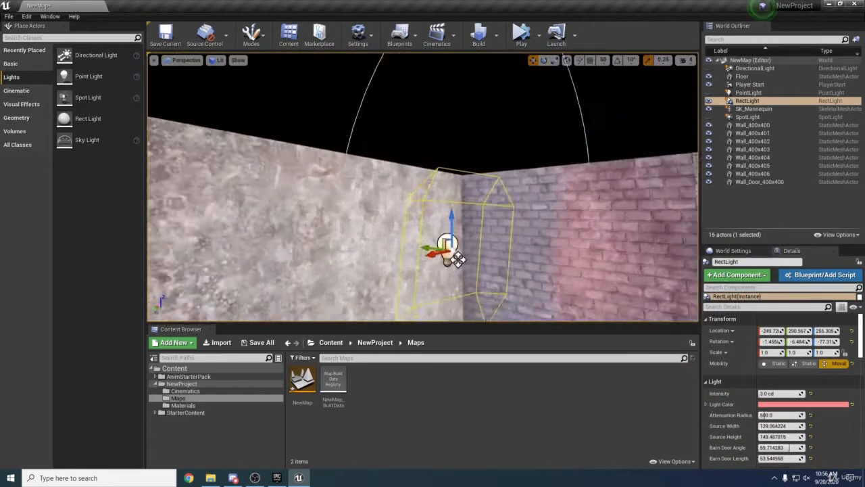
mouse_move(457, 259)
right_mouse_down()
mouse_move(392, 189)
mouse_move(433, 178)
mouse_move(365, 174)
mouse_move(390, 171)
mouse_move(292, 188)
mouse_move(261, 166)
mouse_move(394, 188)
mouse_move(349, 188)
mouse_move(392, 149)
right_mouse_up()
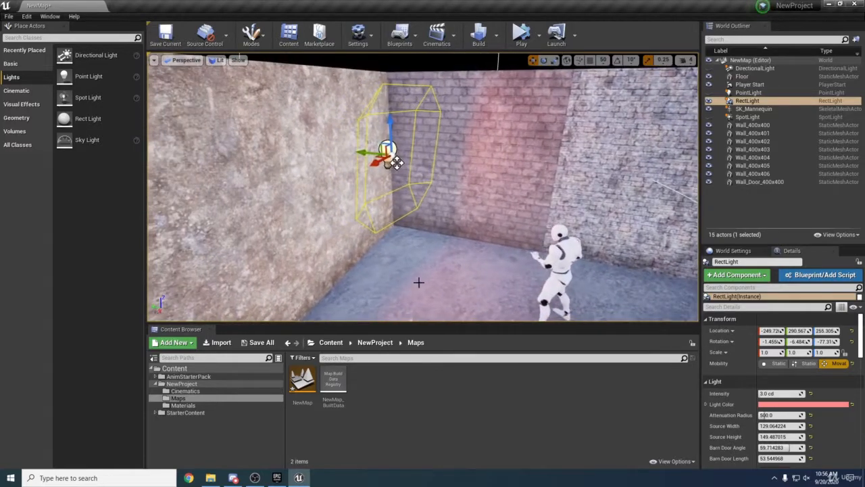